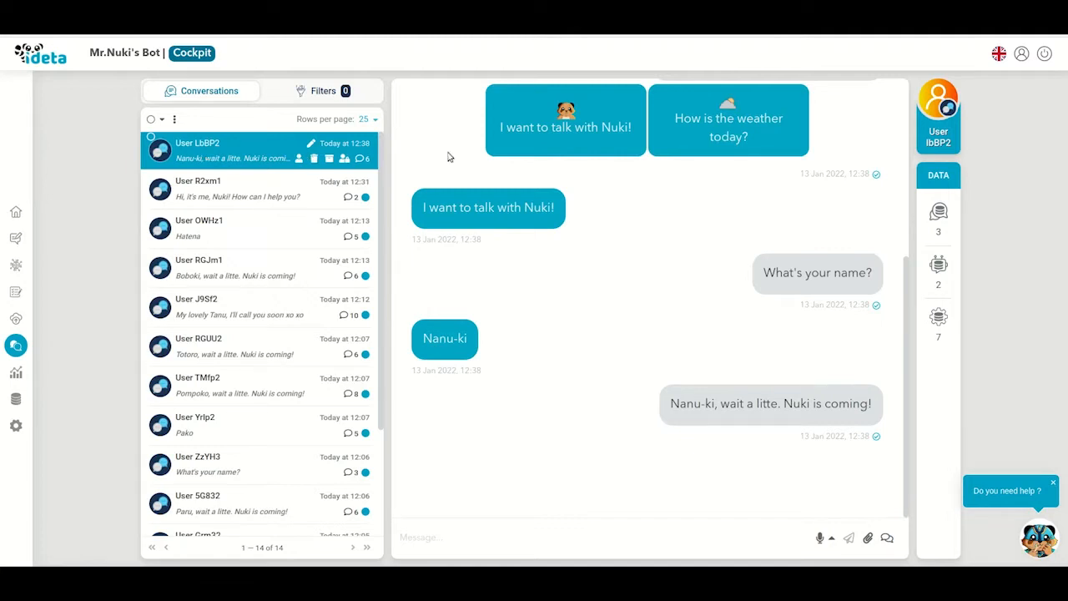
Expand the data details of the latest conversation and let an agent answer in place of the bot
click(911, 160)
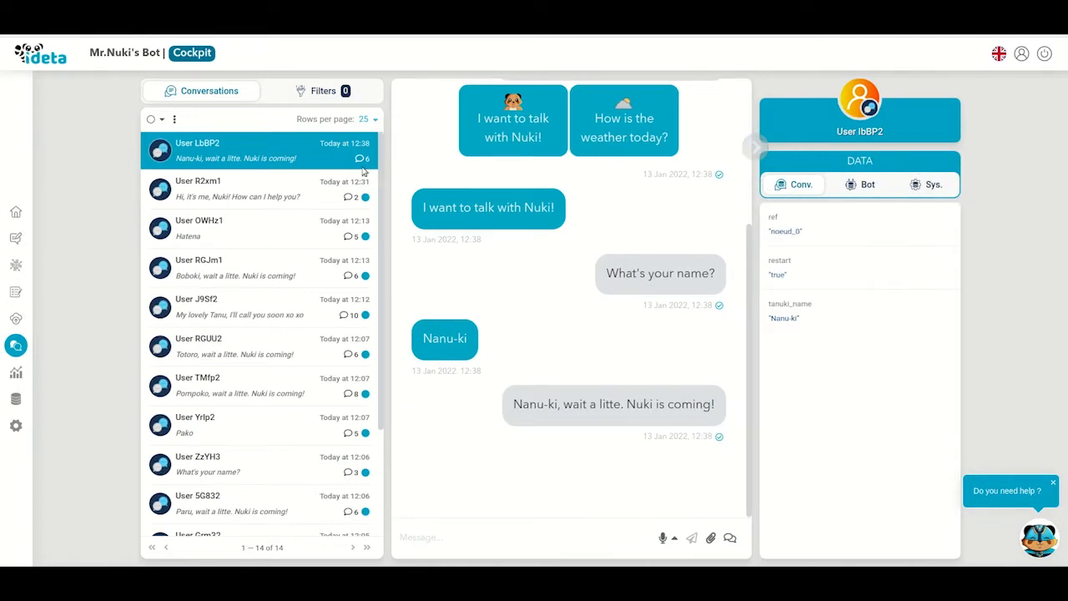
mouse_move(322, 158)
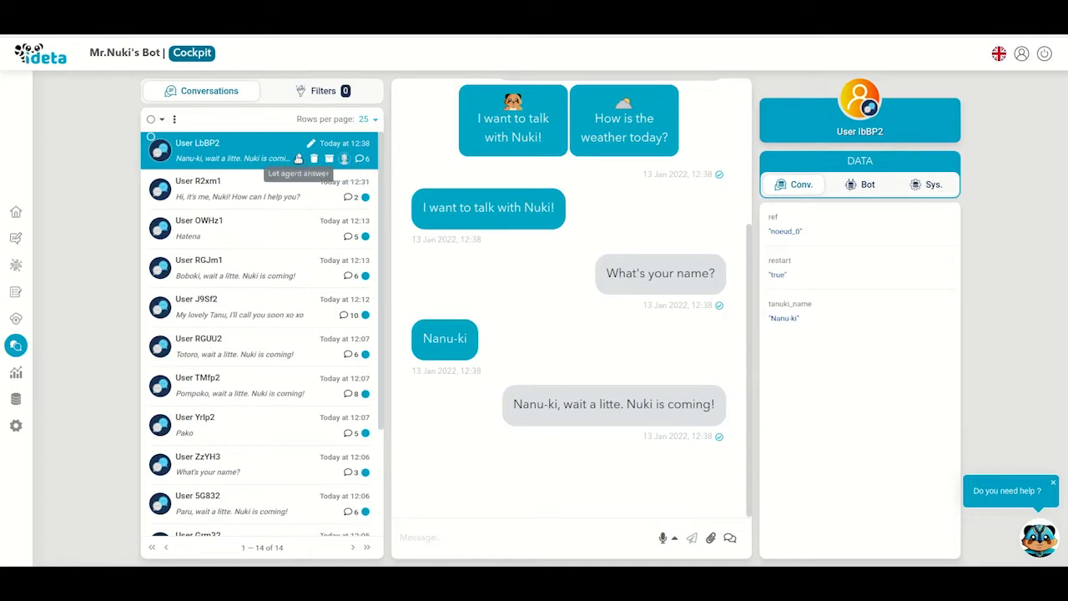
click(298, 157)
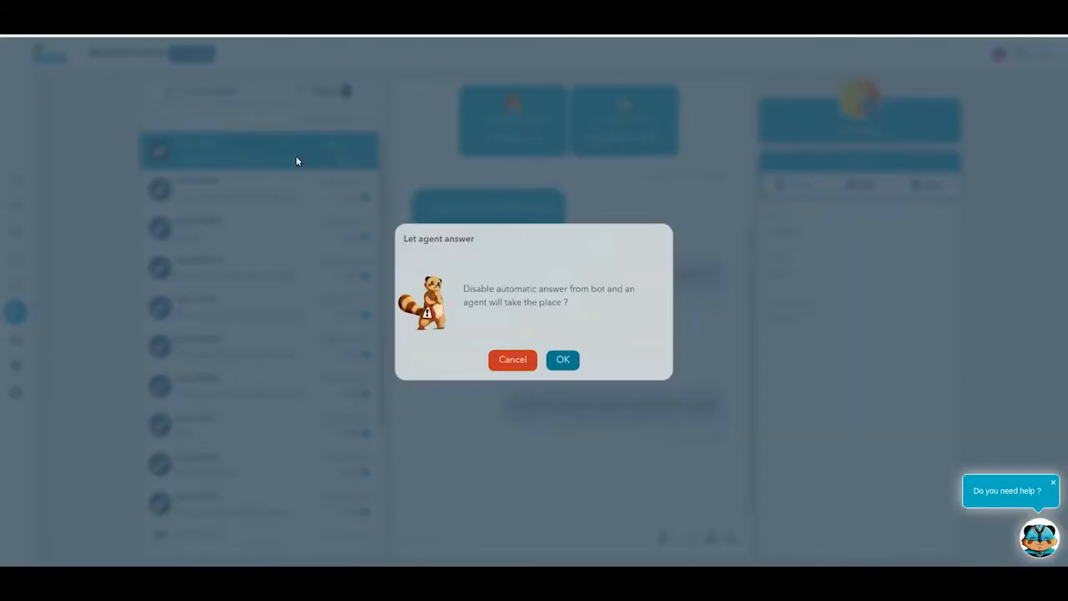
click(558, 362)
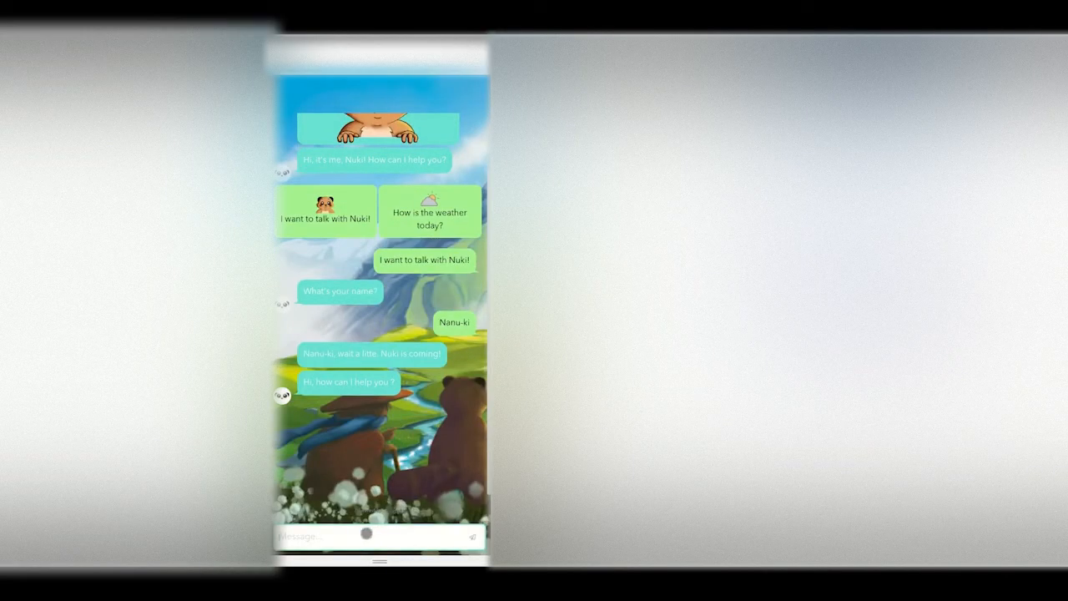
In the chatbot's web chat, send the visitor message "I'm lost! How do I get back home?"
text(I'm lost! How do I get back home?)
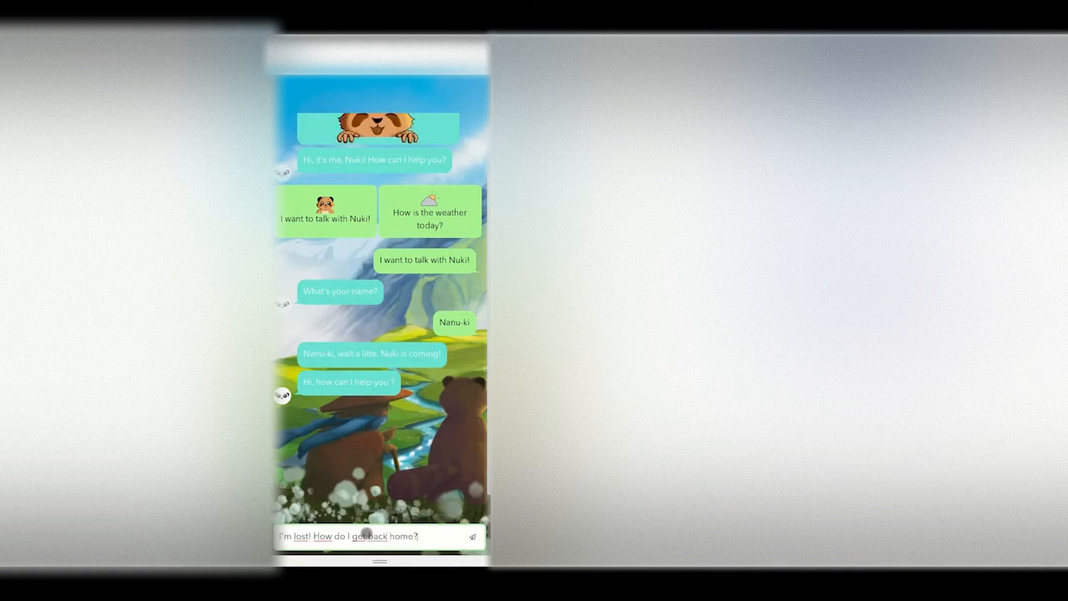
key(Return)
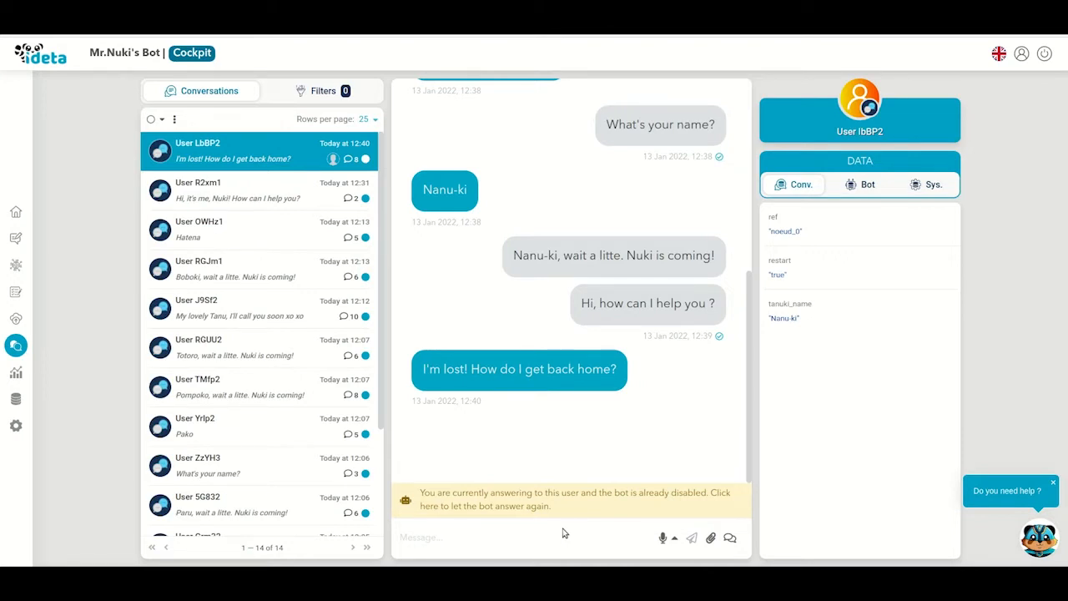
In the Cockpit conversation, send the visitor the Map bubble from the Quick Bubble group
click(729, 537)
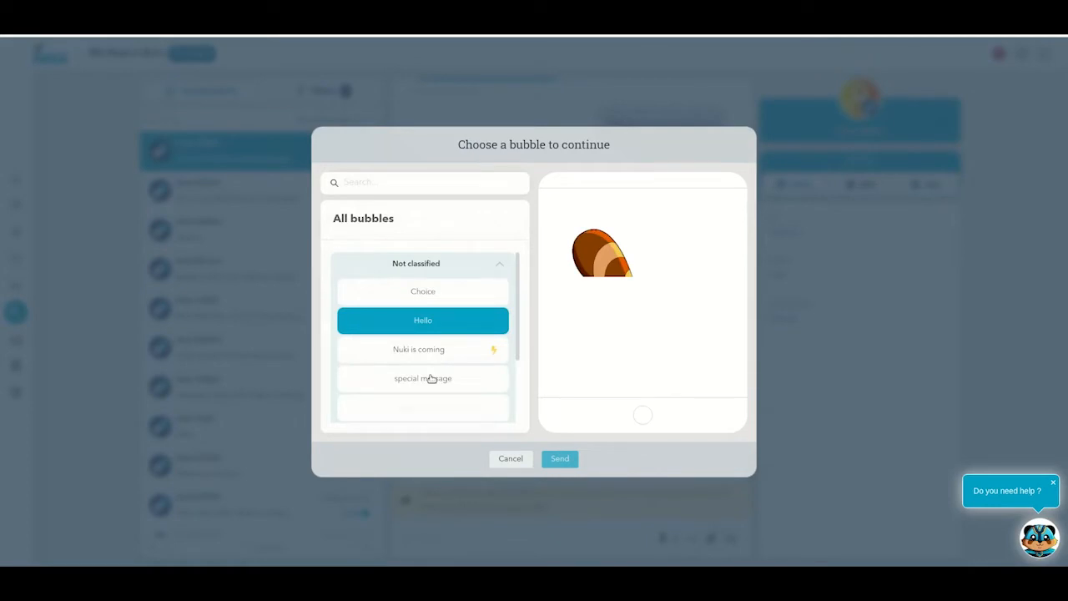
click(423, 357)
scroll(422, 371, down, 3)
click(422, 402)
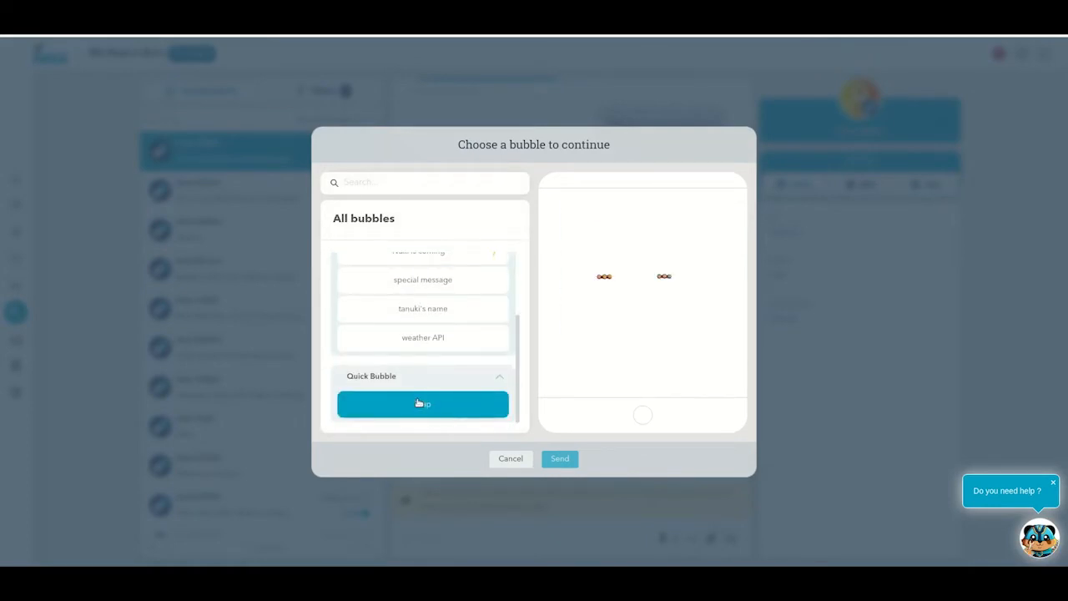
click(558, 462)
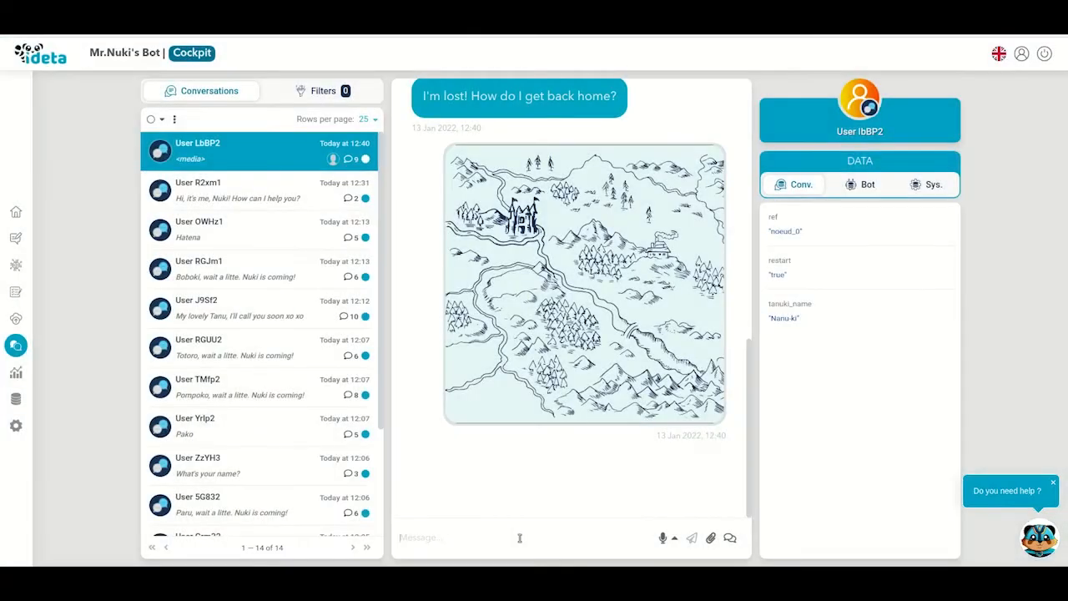
Send the message "Here a map of the region!" and let the bot answer this visitor again
click(517, 538)
text(Here a ma)
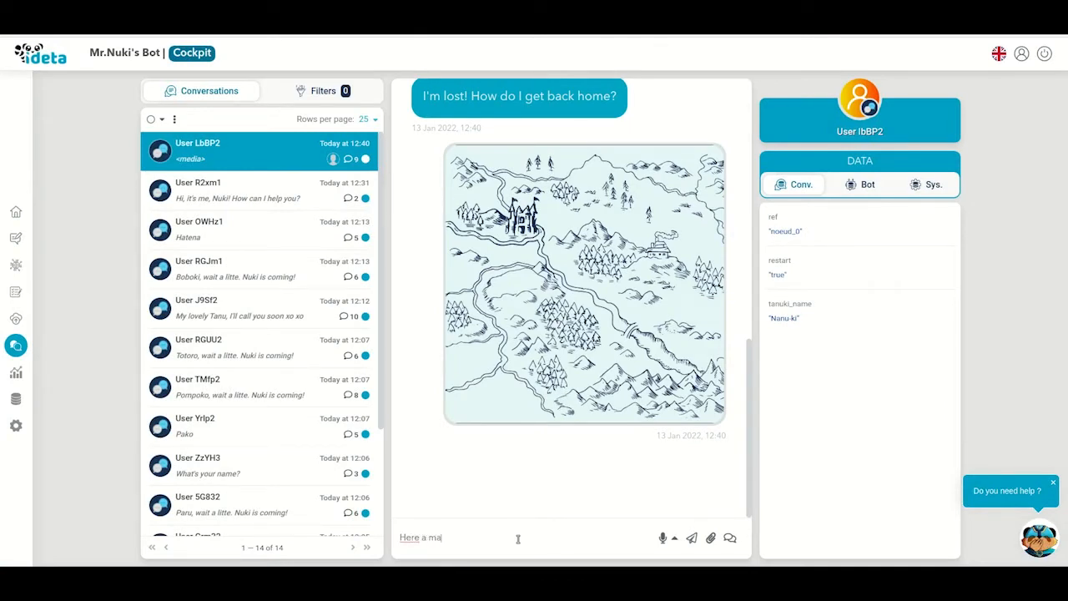
text(p of the re)
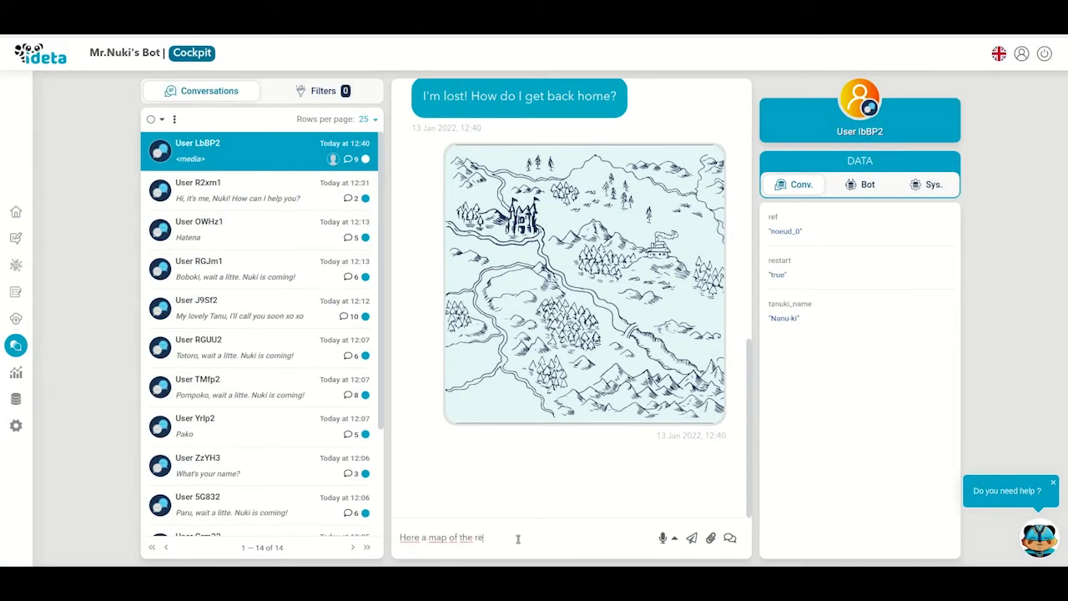
text(gion!)
key(Return)
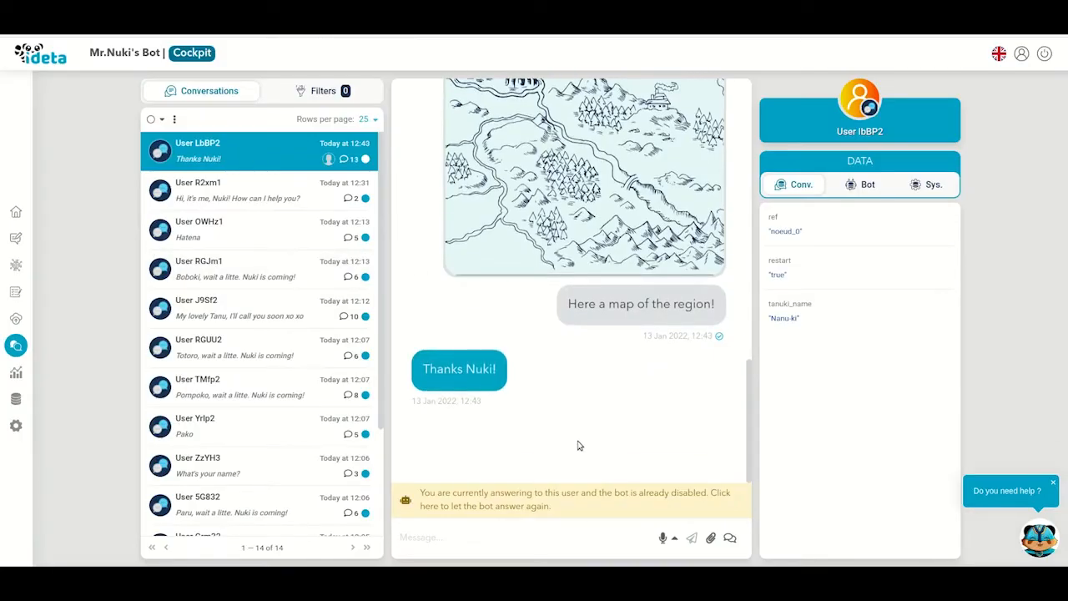
click(548, 493)
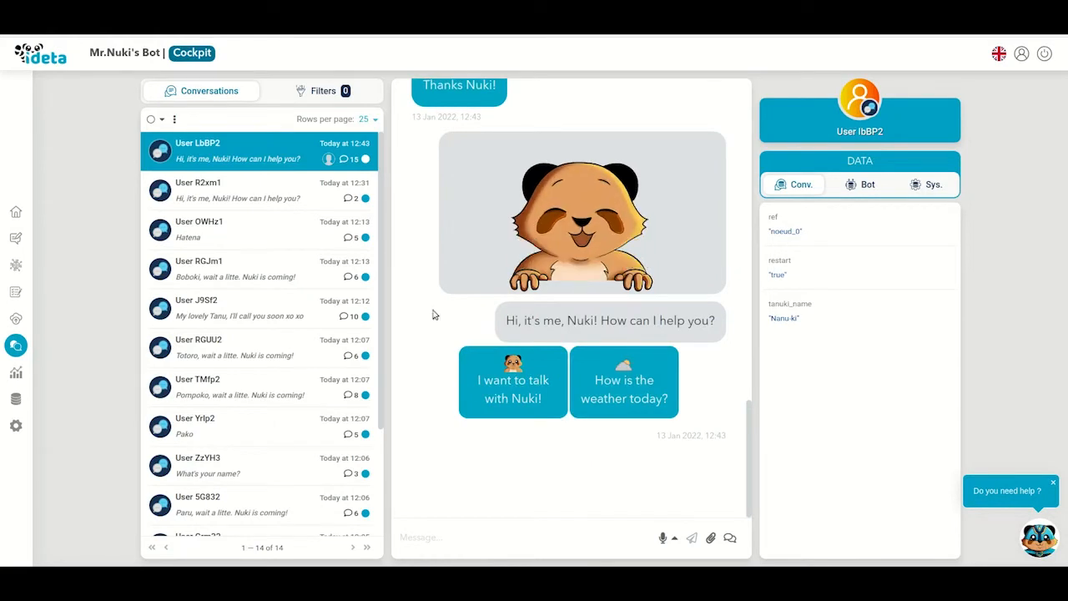
Set the conversation filter's date range from 01-10-2022 to 01-13-2022
click(318, 93)
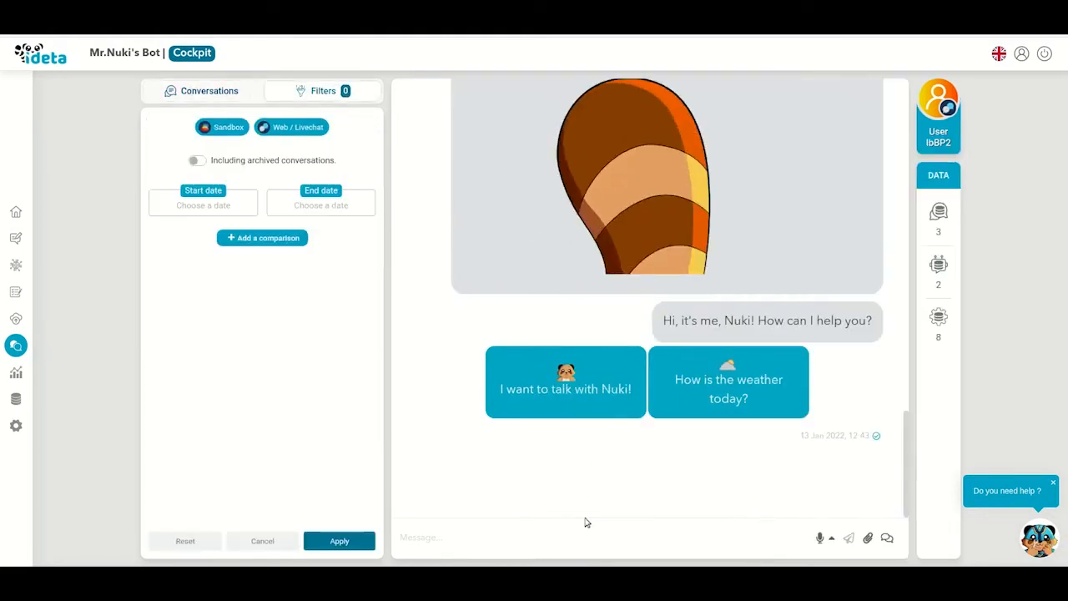
click(192, 204)
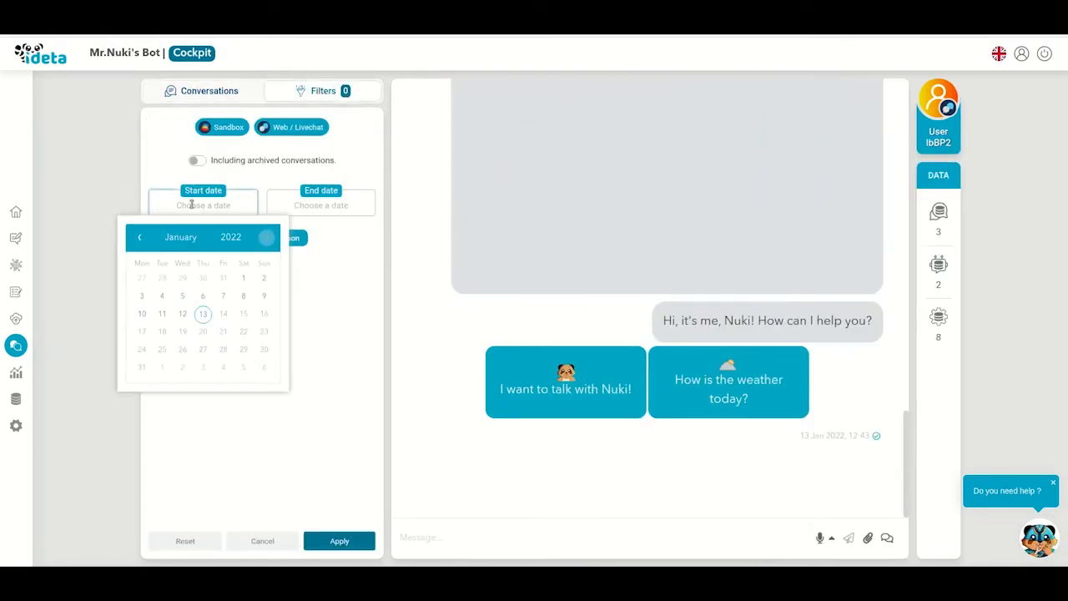
click(142, 313)
click(345, 200)
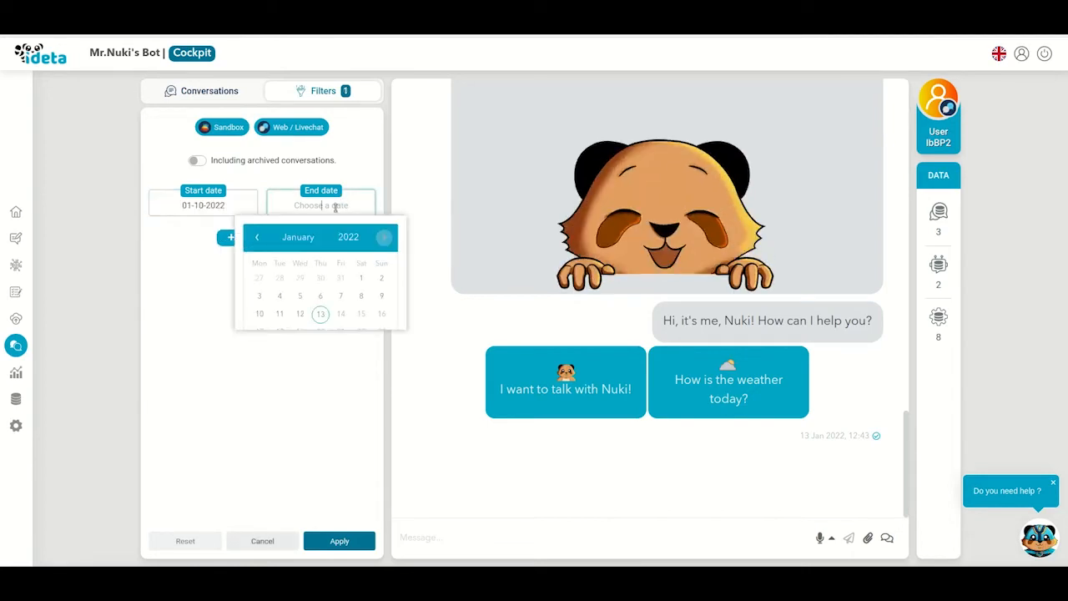
click(319, 315)
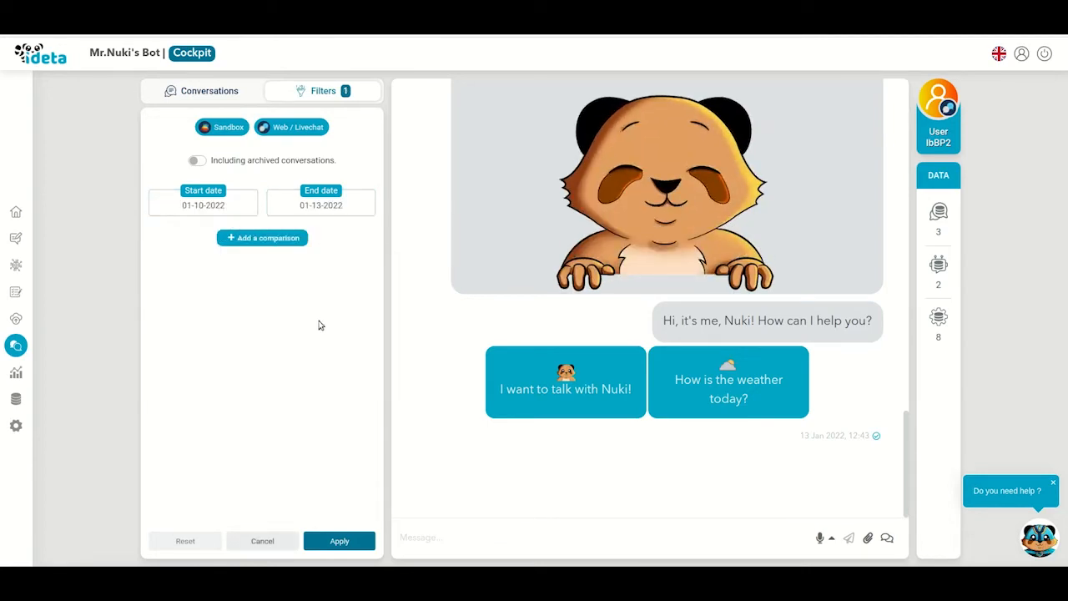
Add a filter comparison where tanuki_name == Tanu and apply the filters to the conversations
click(264, 239)
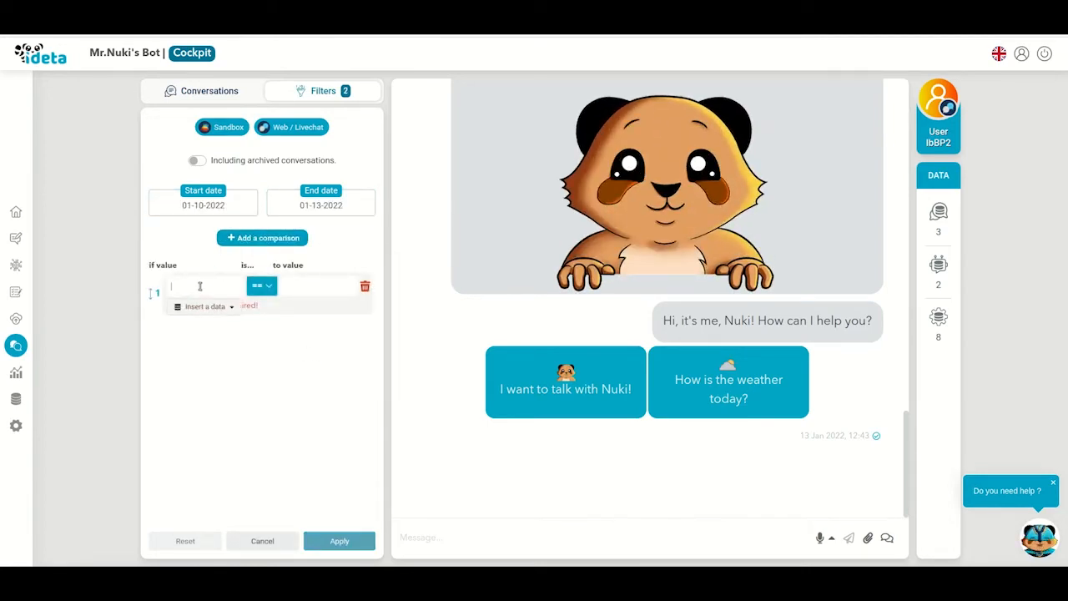
click(197, 307)
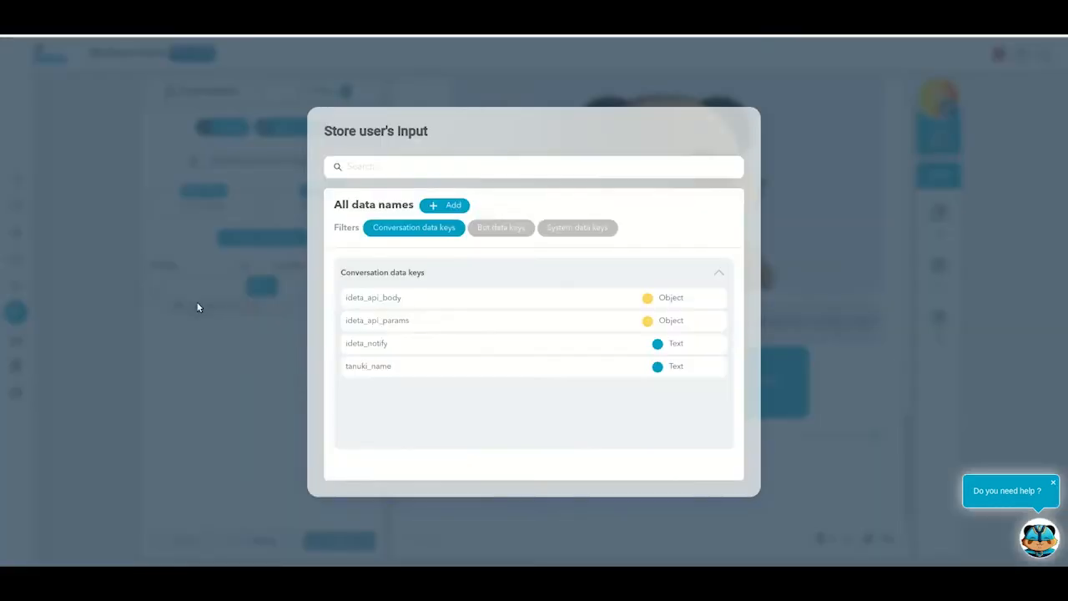
click(403, 368)
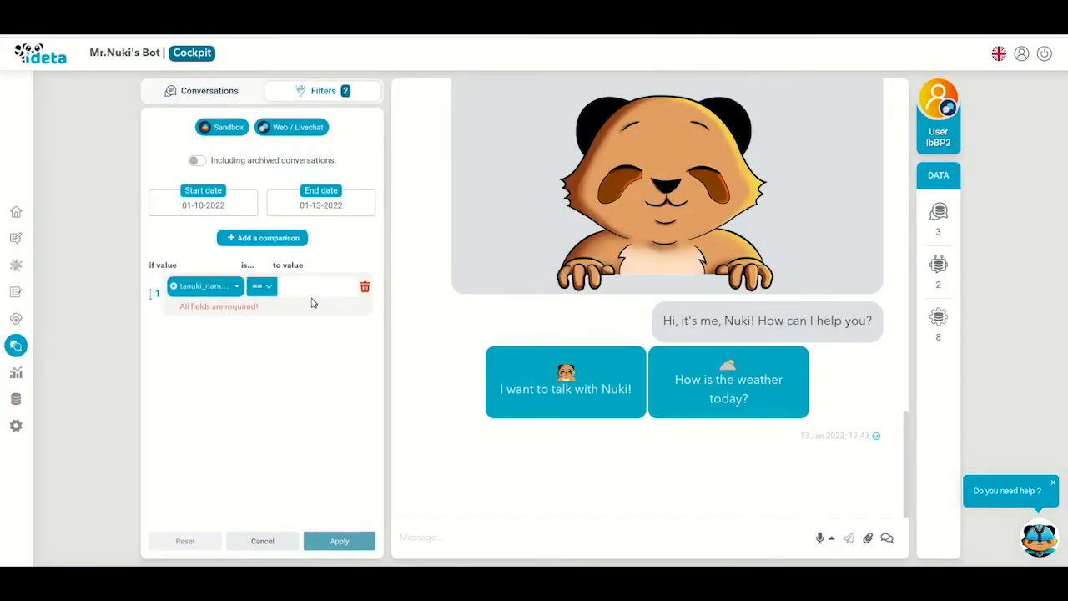
click(310, 290)
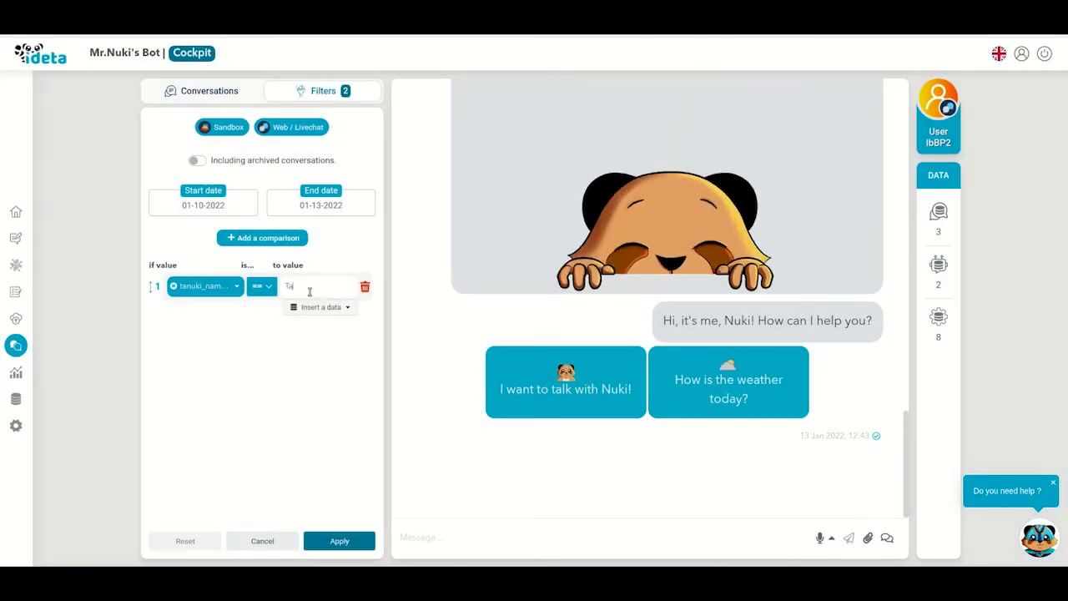
text(Tanu)
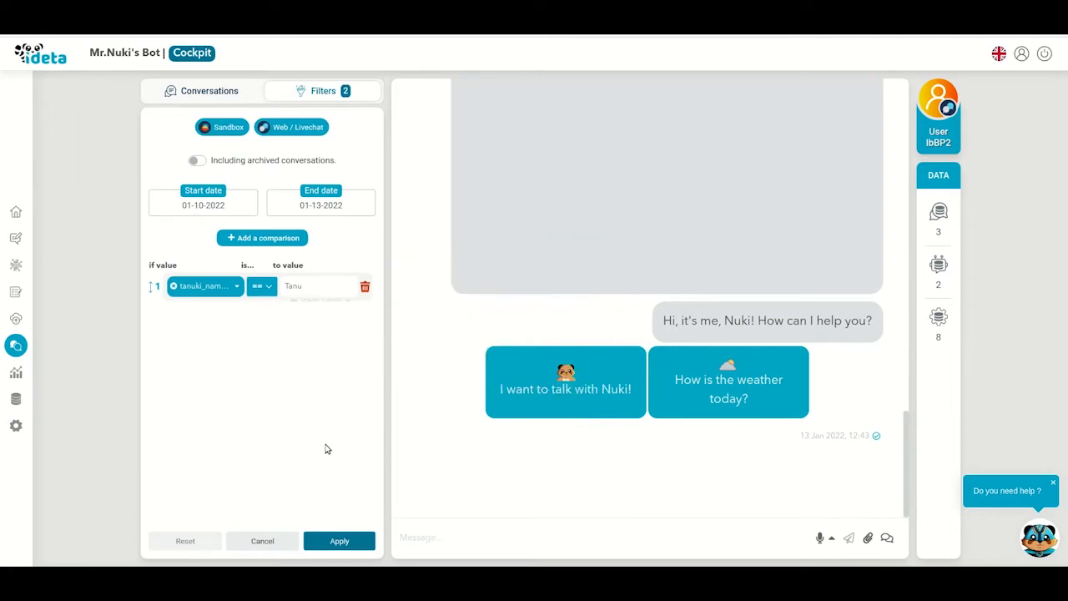
click(338, 541)
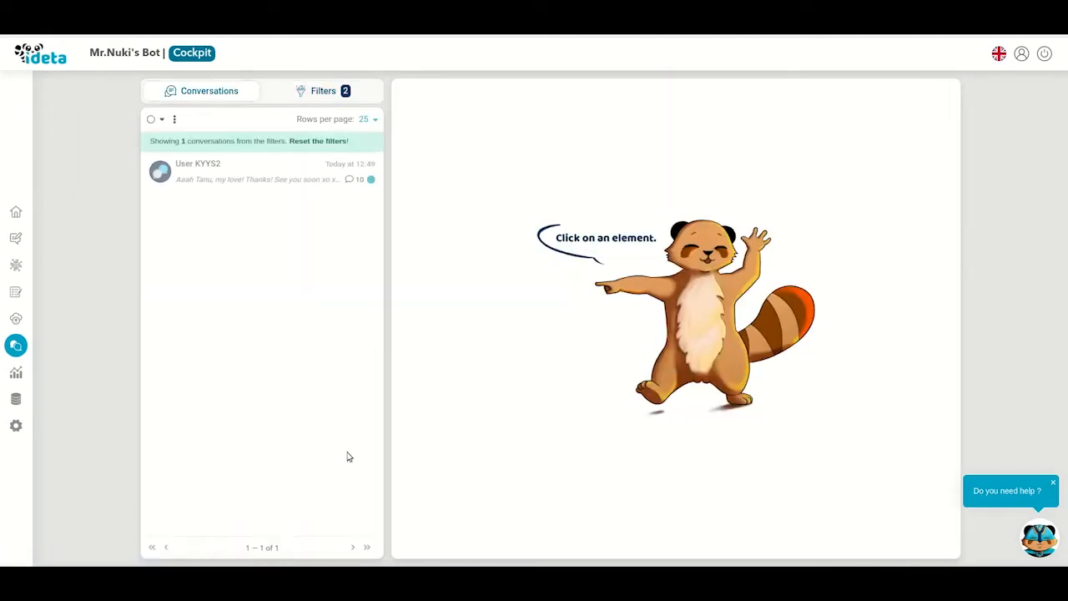
Open the filtered conversation and examine its messages and stored conversation data
click(223, 191)
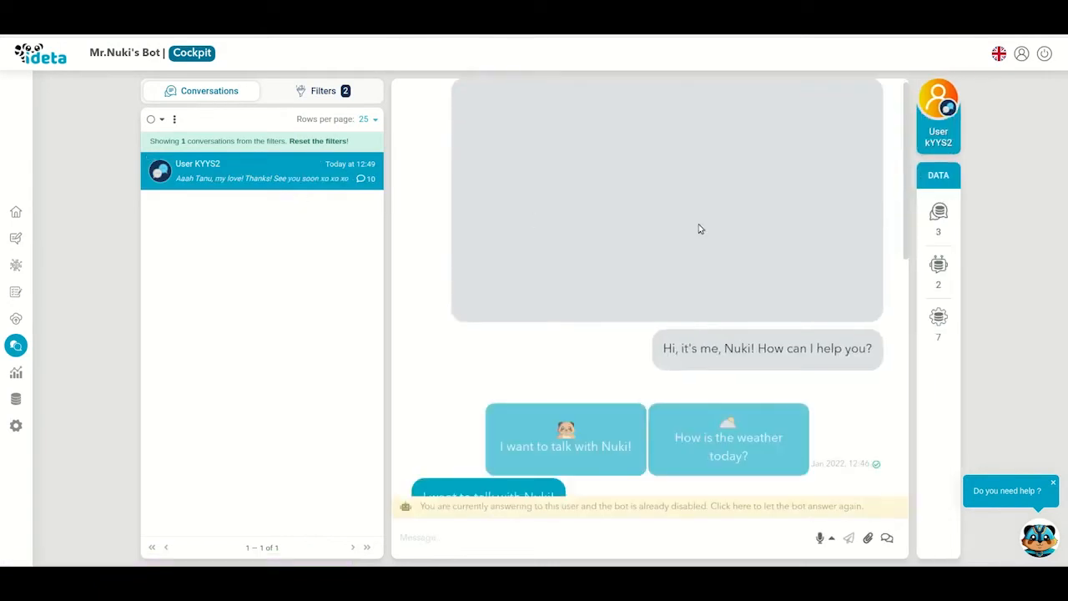
scroll(698, 317, up, 5)
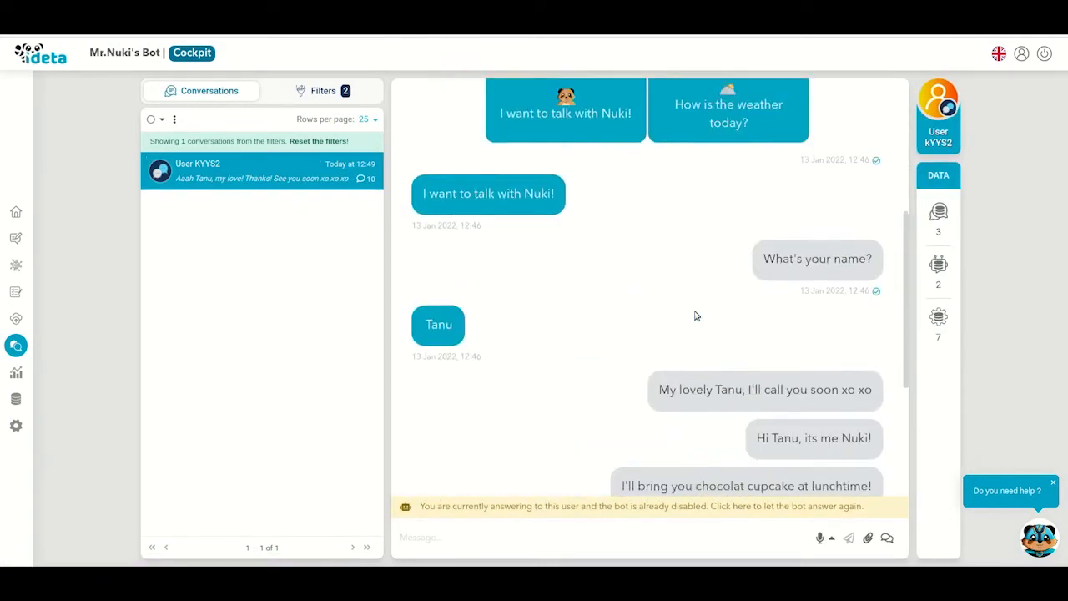
scroll(695, 315, up, 1)
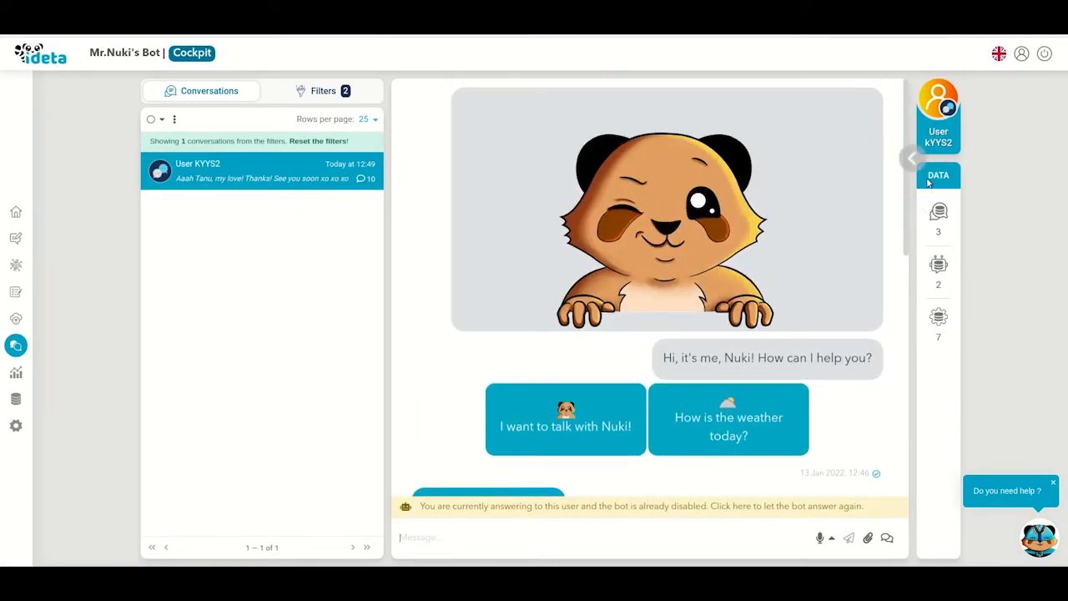
click(915, 160)
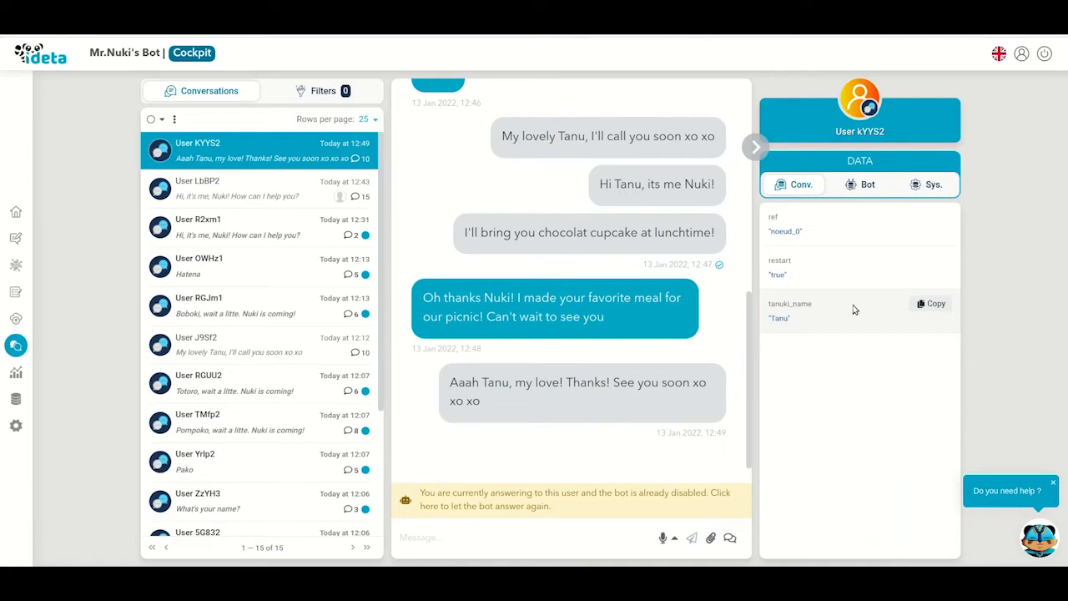
In the bot editor, add a background action of type Modify data to the "special message" bubble
click(15, 238)
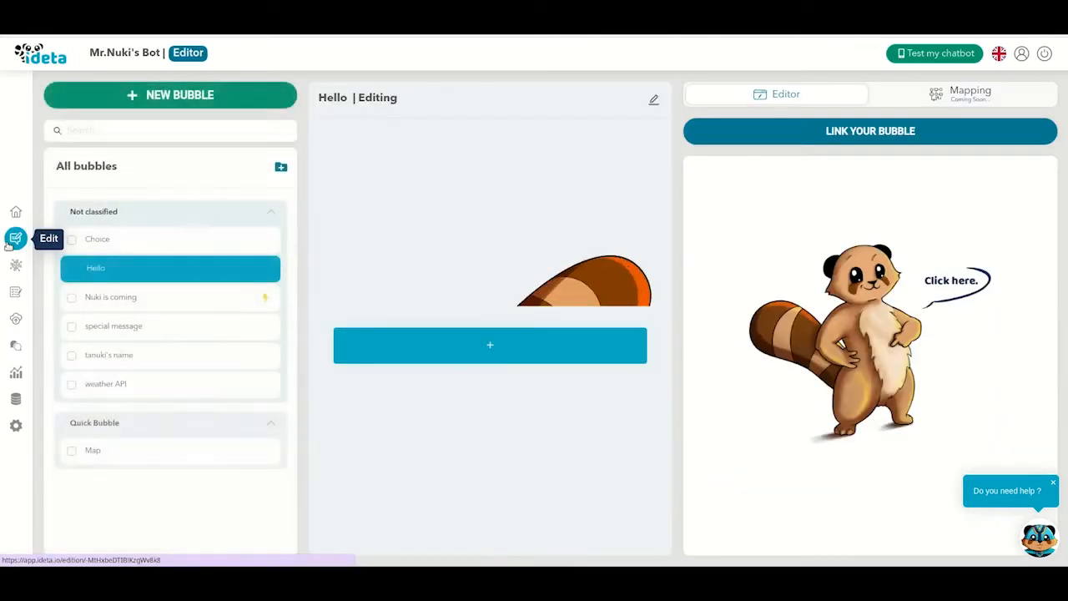
click(138, 328)
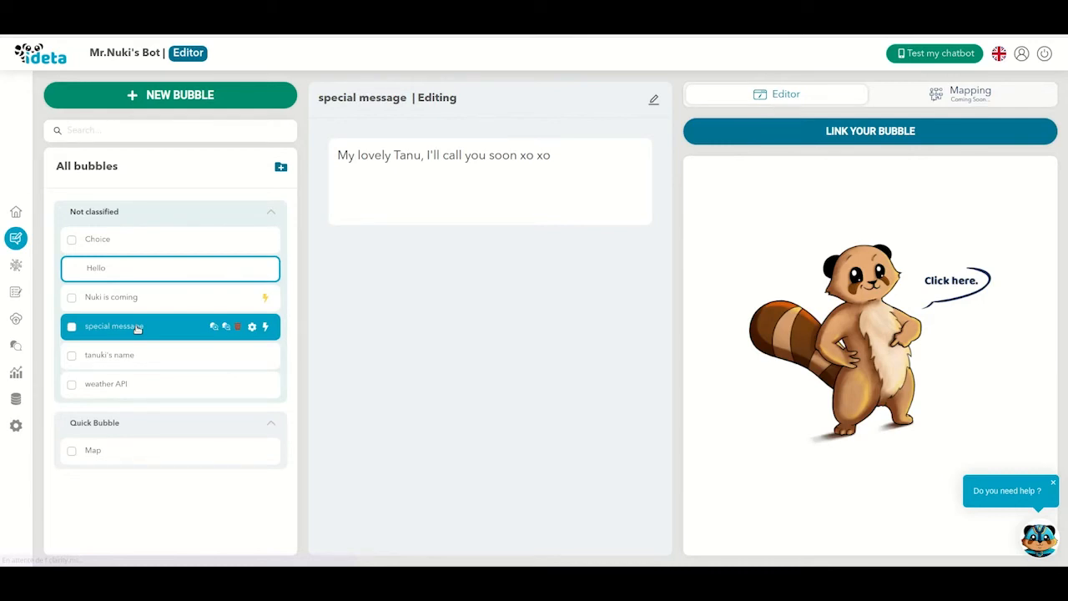
click(265, 328)
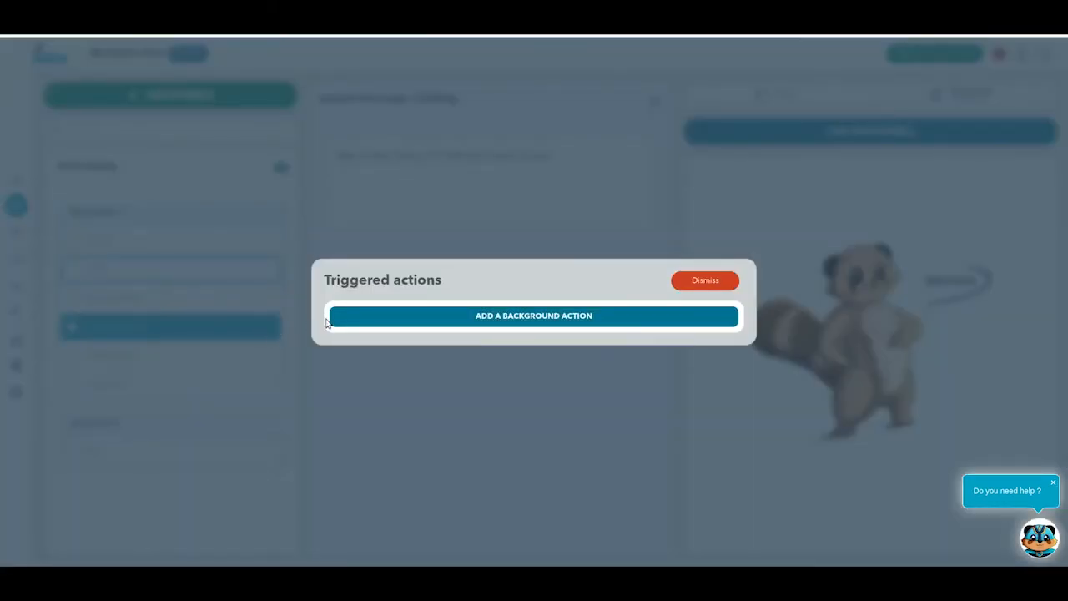
click(347, 320)
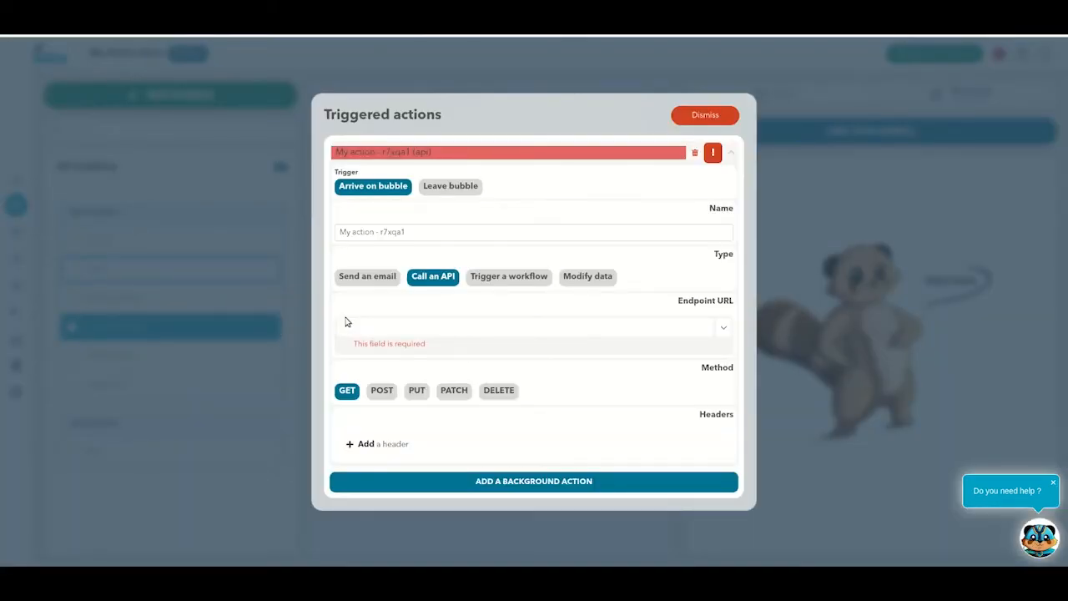
click(601, 281)
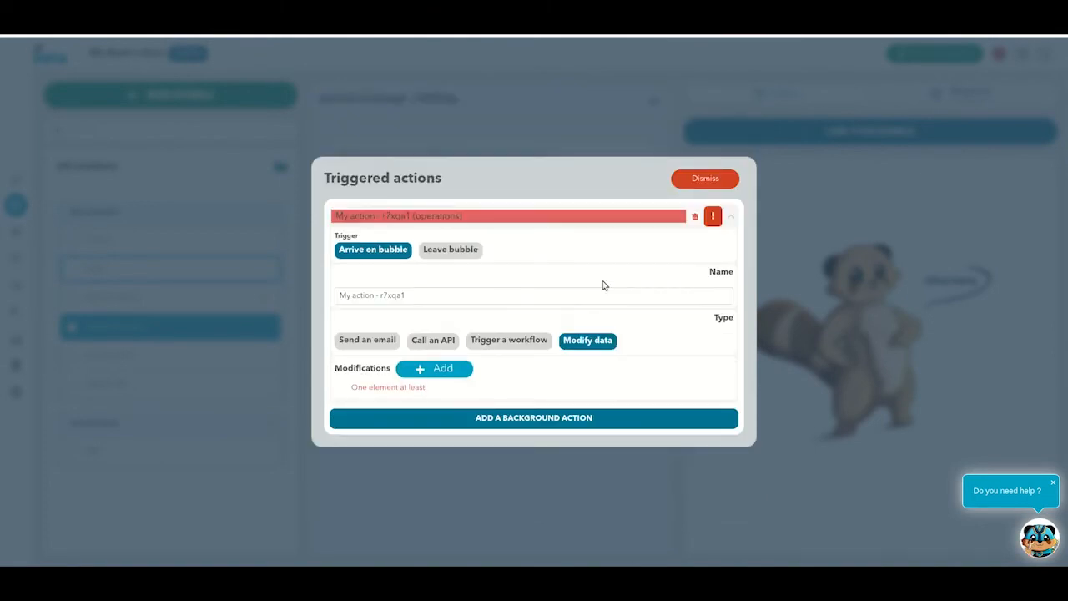
Add a modification to the background action that sets ideta_notify = true
click(433, 370)
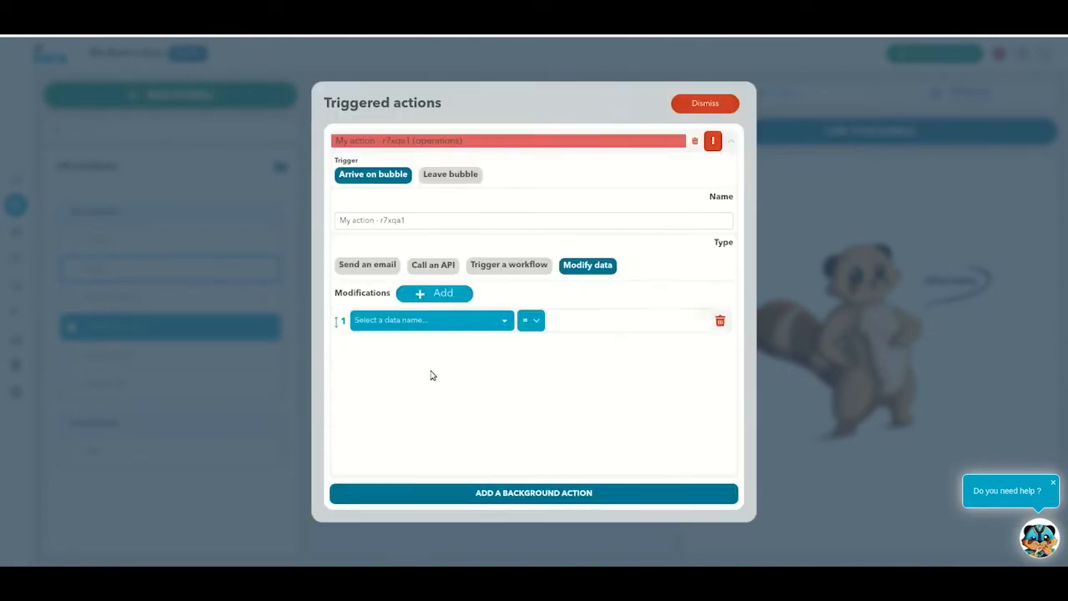
click(423, 324)
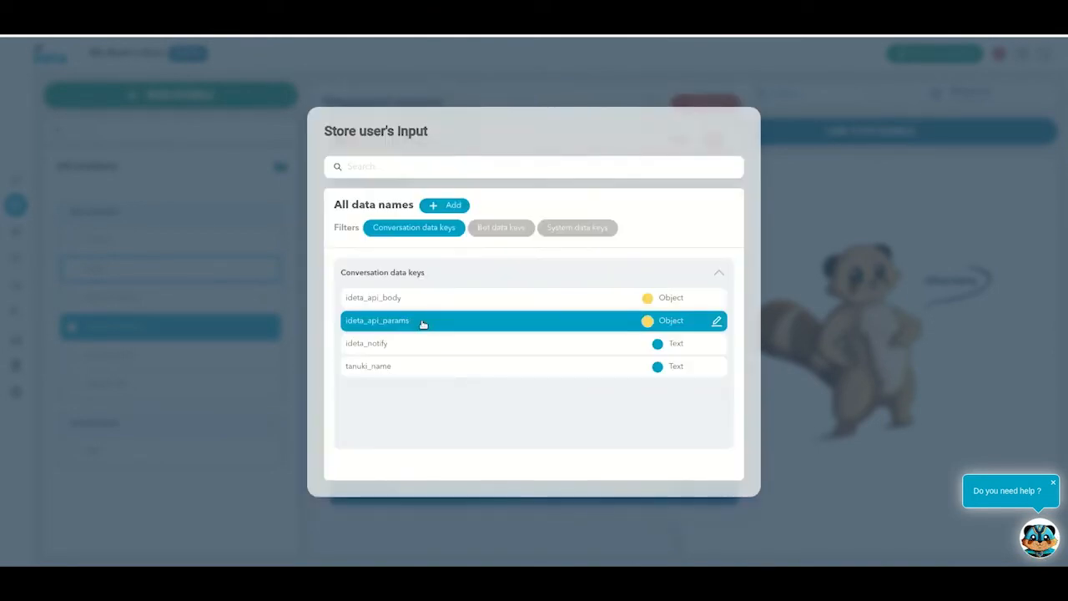
click(412, 343)
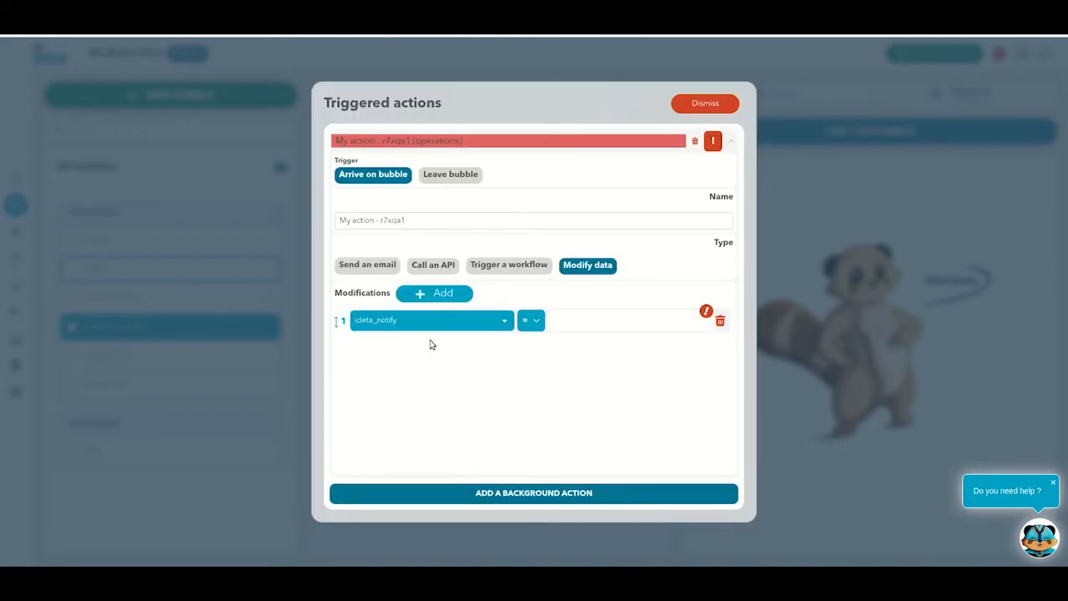
click(582, 319)
text(true)
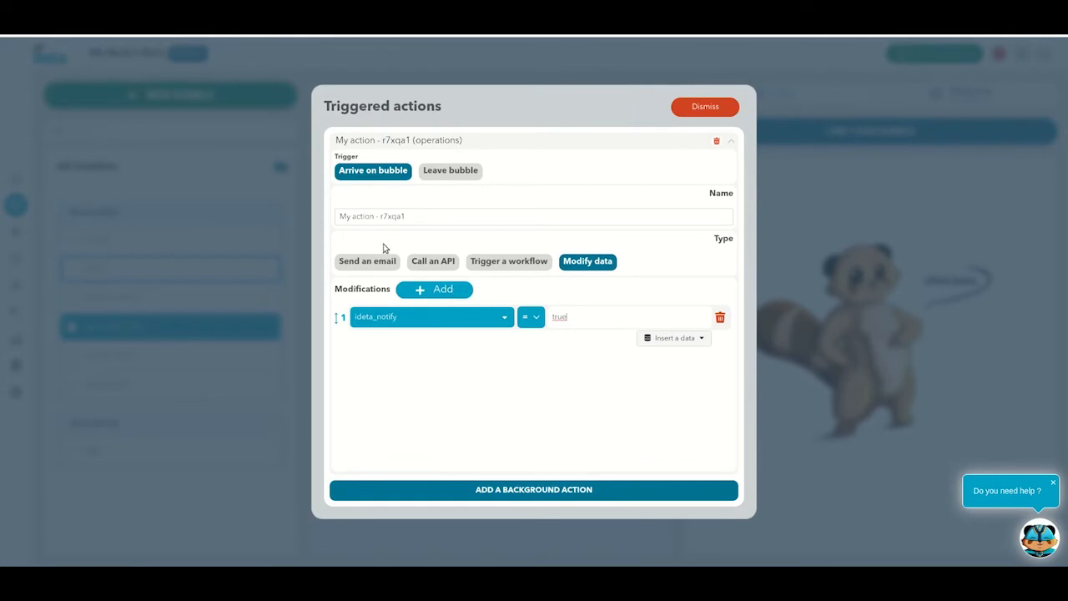
Rename the background action as "Flag conversation" and close the triggered actions dialog
triple_click(382, 217)
key(BackSpace)
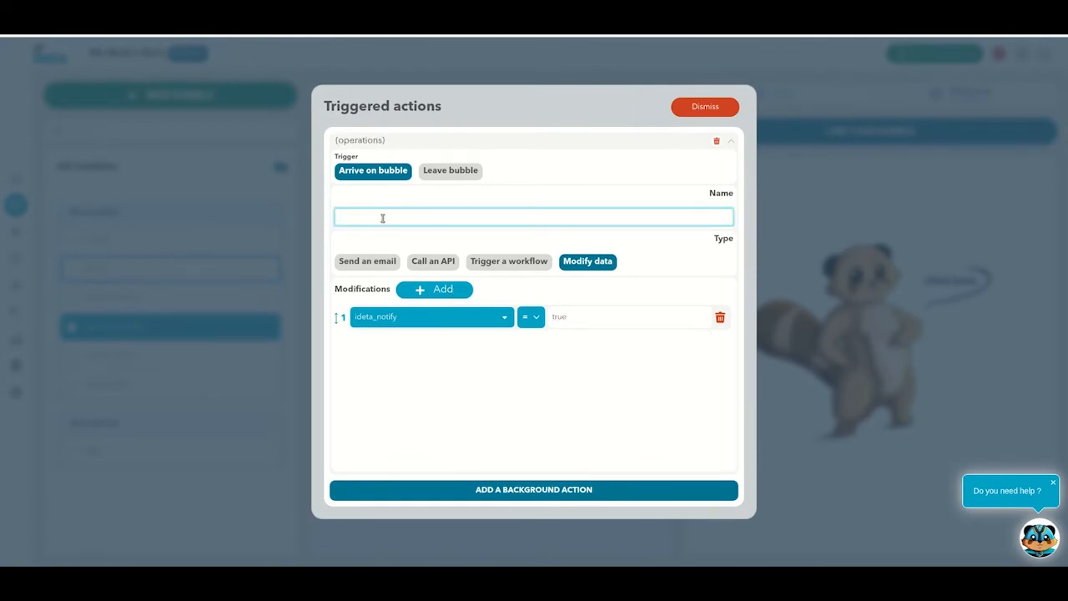
text(Flag conversa)
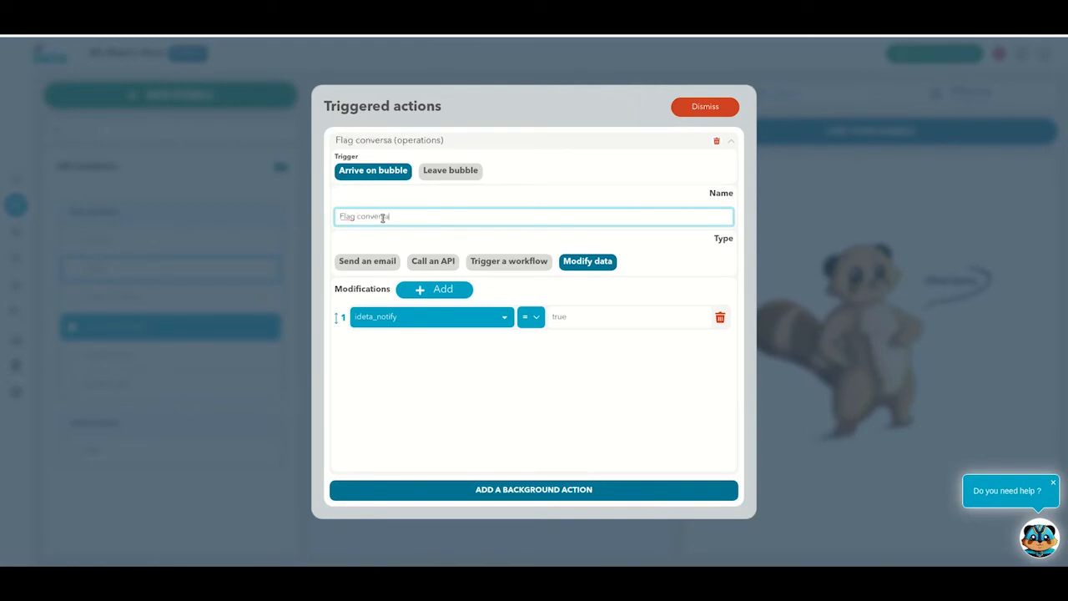
text(tion)
click(531, 368)
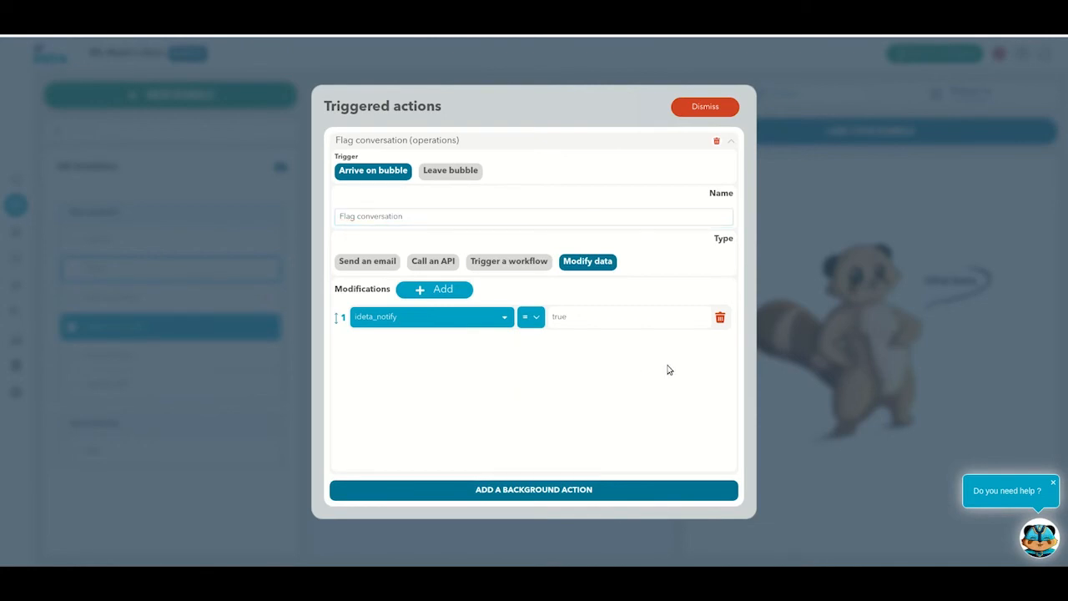
click(835, 352)
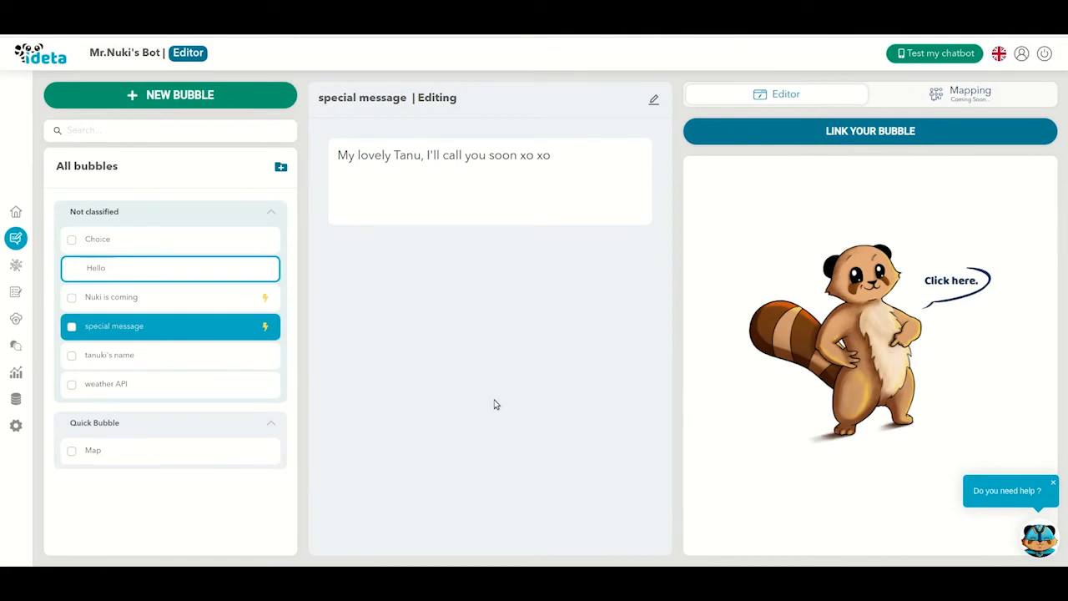
Test the chatbot from the "special message" bubble and open the resulting flagged conversation in the Cockpit
click(16, 292)
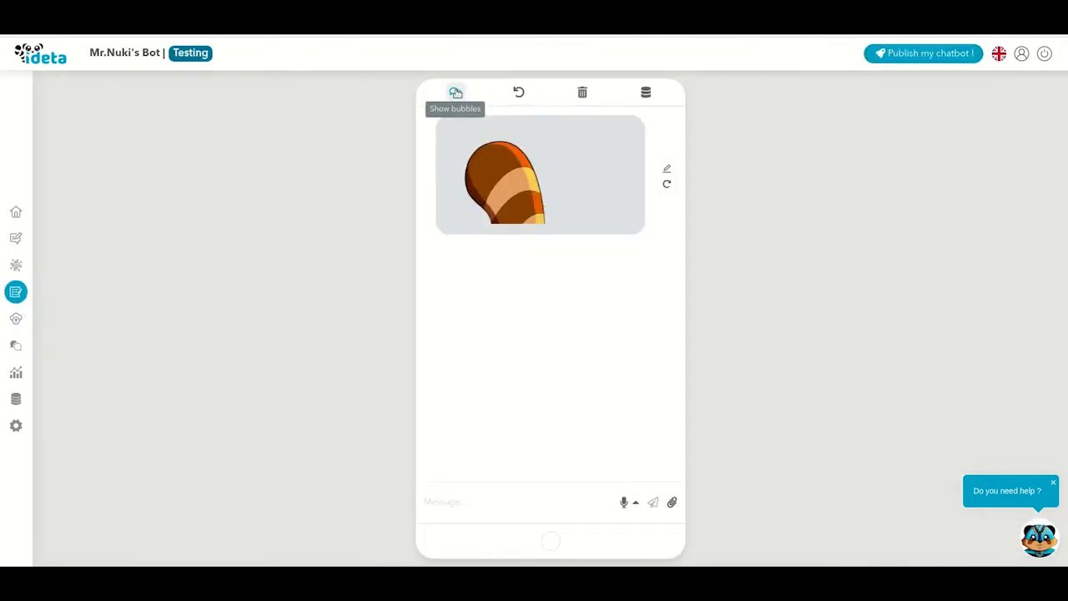
click(455, 92)
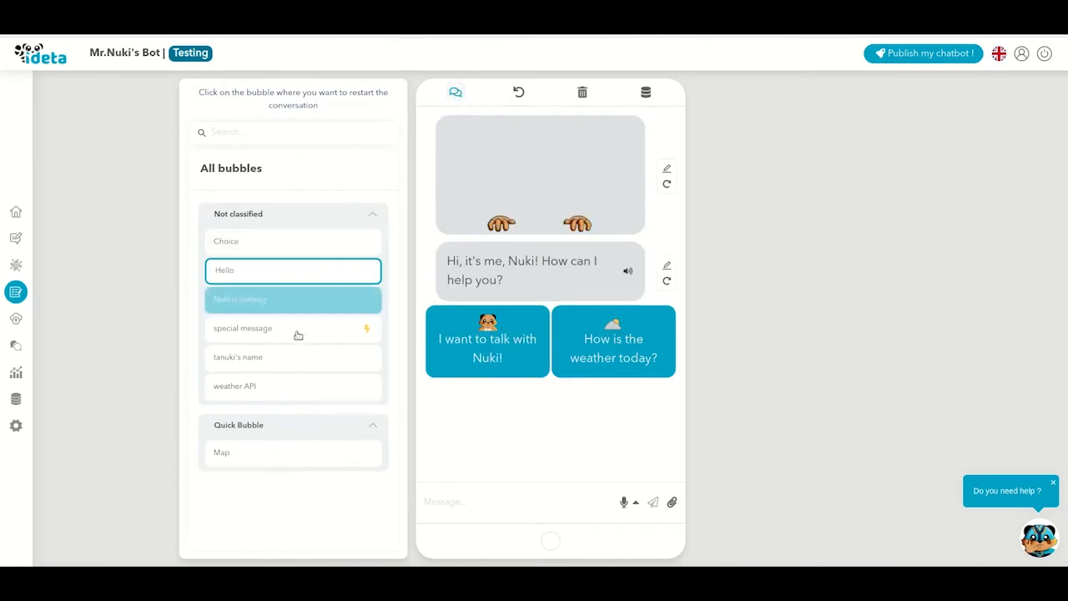
click(263, 335)
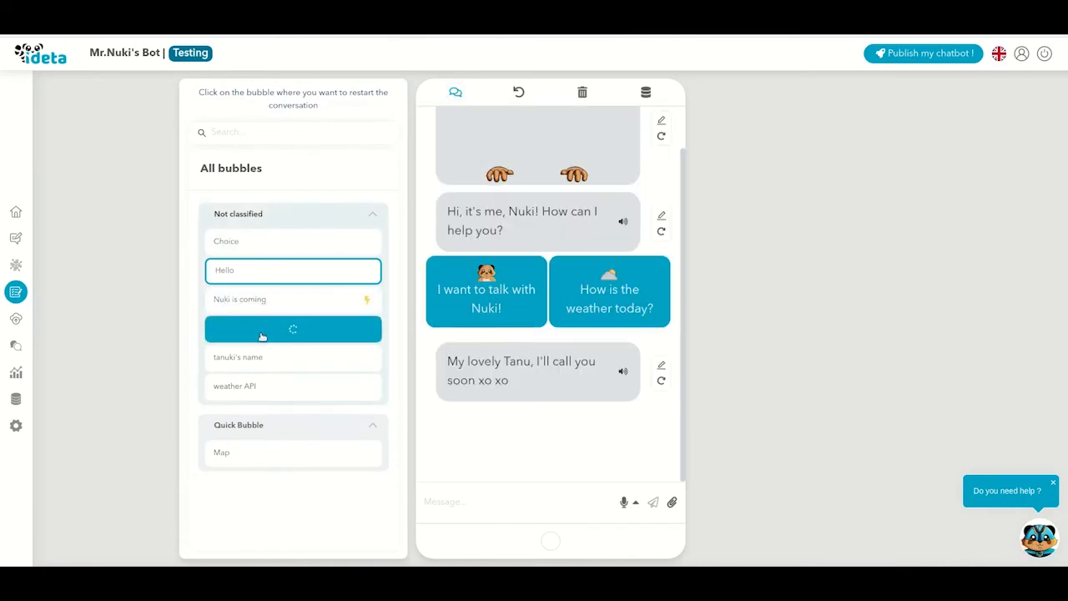
click(15, 345)
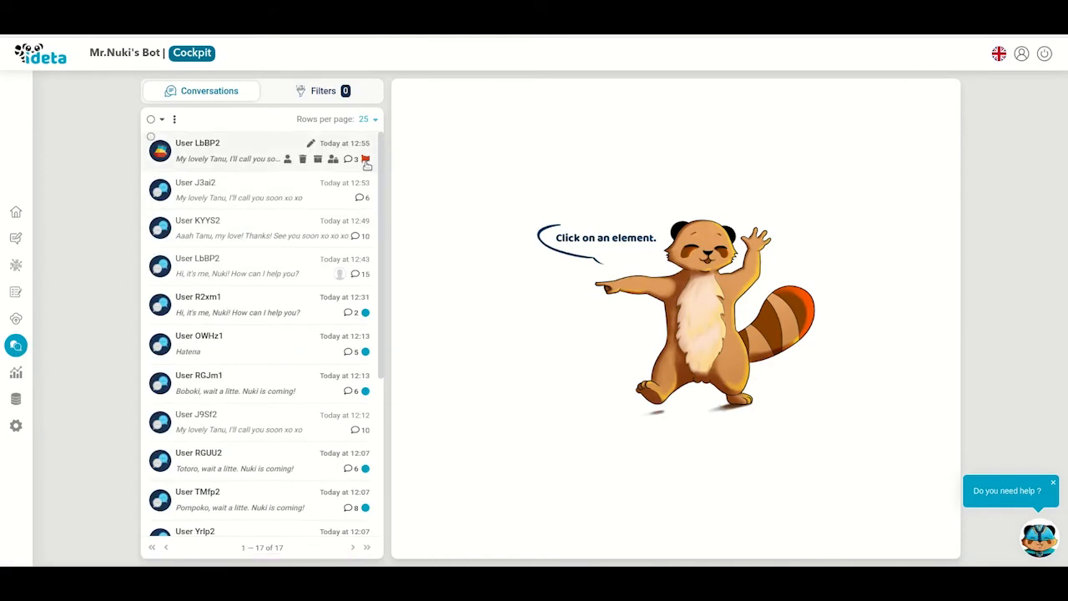
click(366, 165)
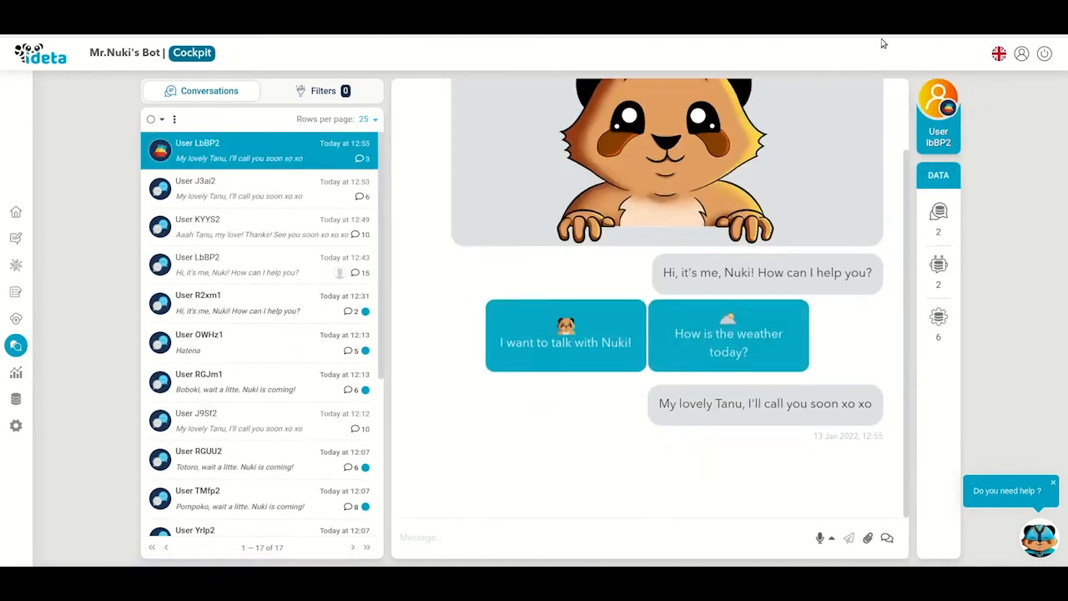